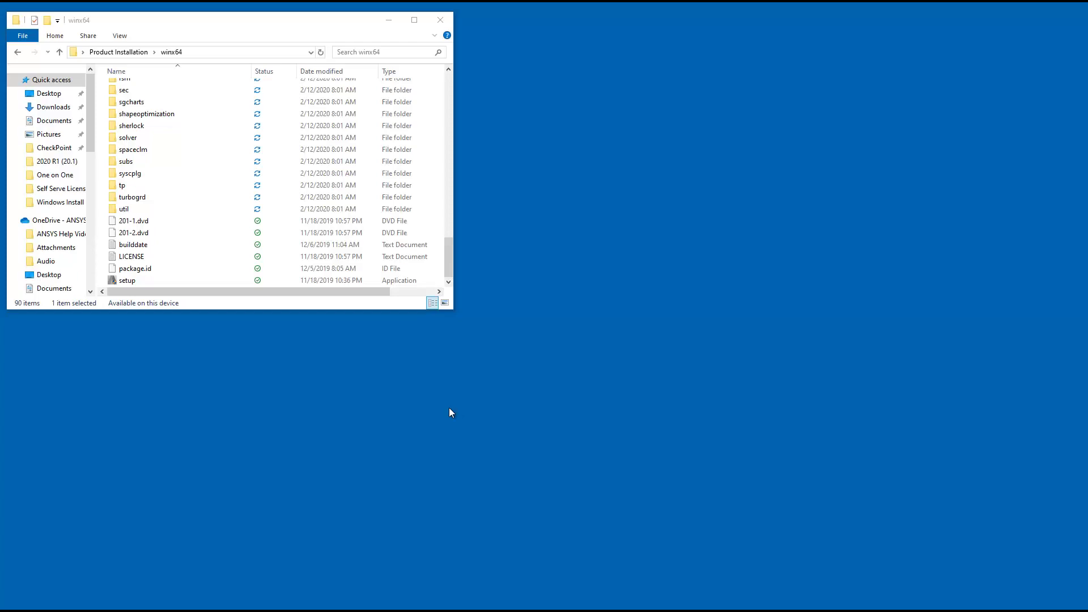
Step: Run setup from the winx64 folder as administrator and choose Install ANSYS Products
{"action": "right_click", "coordinate": [131, 281]}
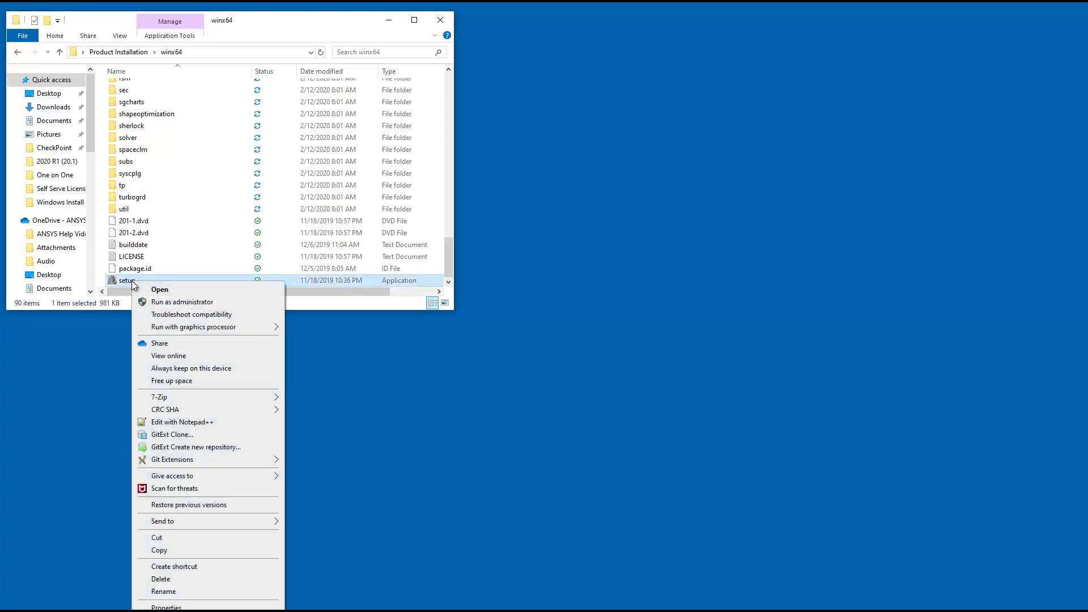
{"action": "left_click", "coordinate": [168, 302]}
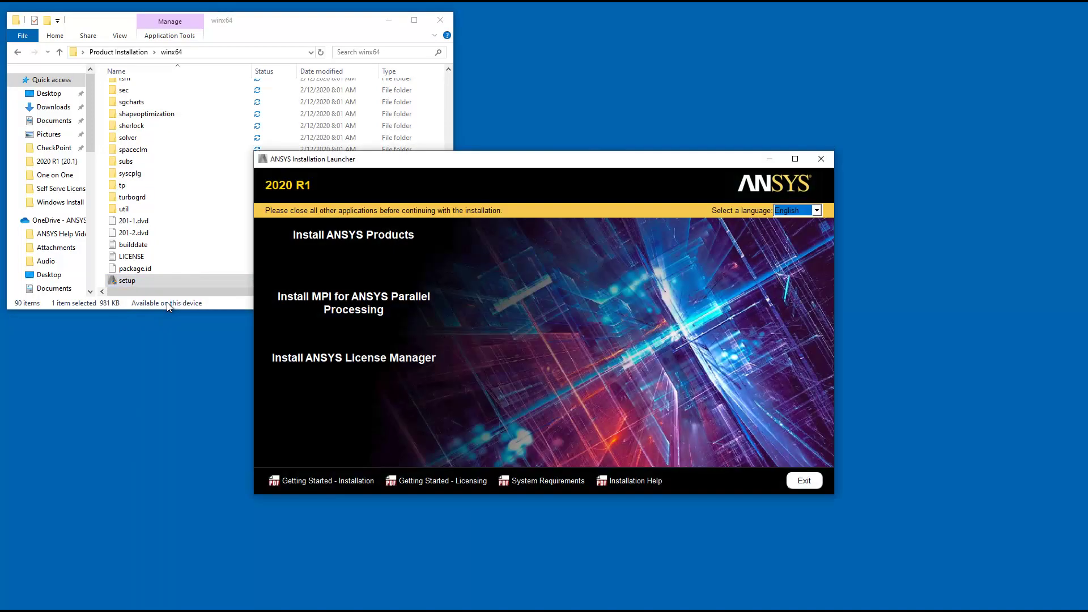
{"action": "left_click", "coordinate": [347, 240]}
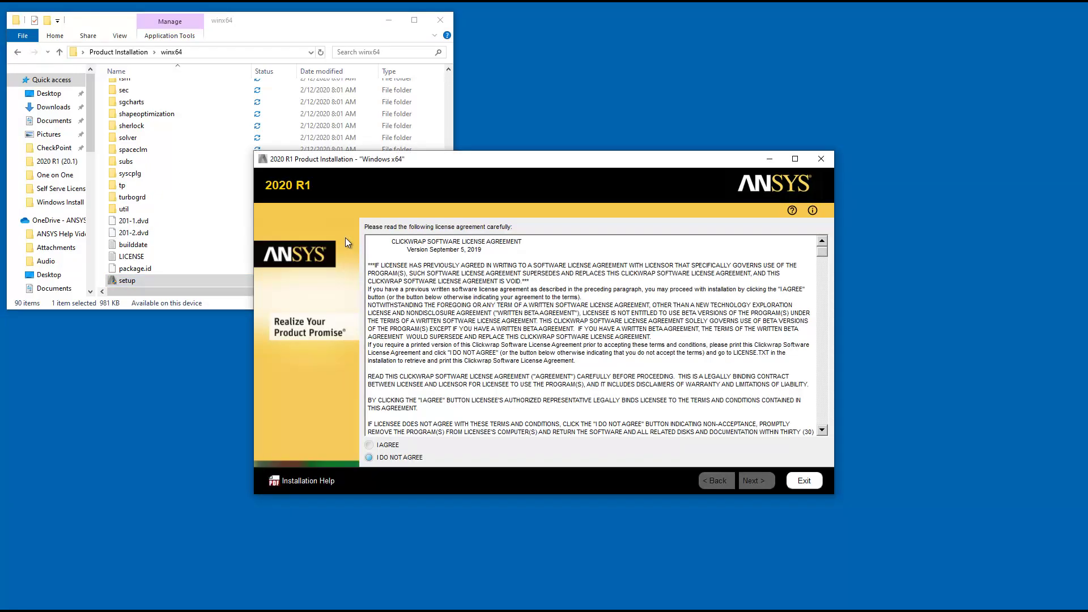
Step: Accept the ANSYS license agreement with I AGREE and continue to the install directory page
{"action": "left_click", "coordinate": [371, 446]}
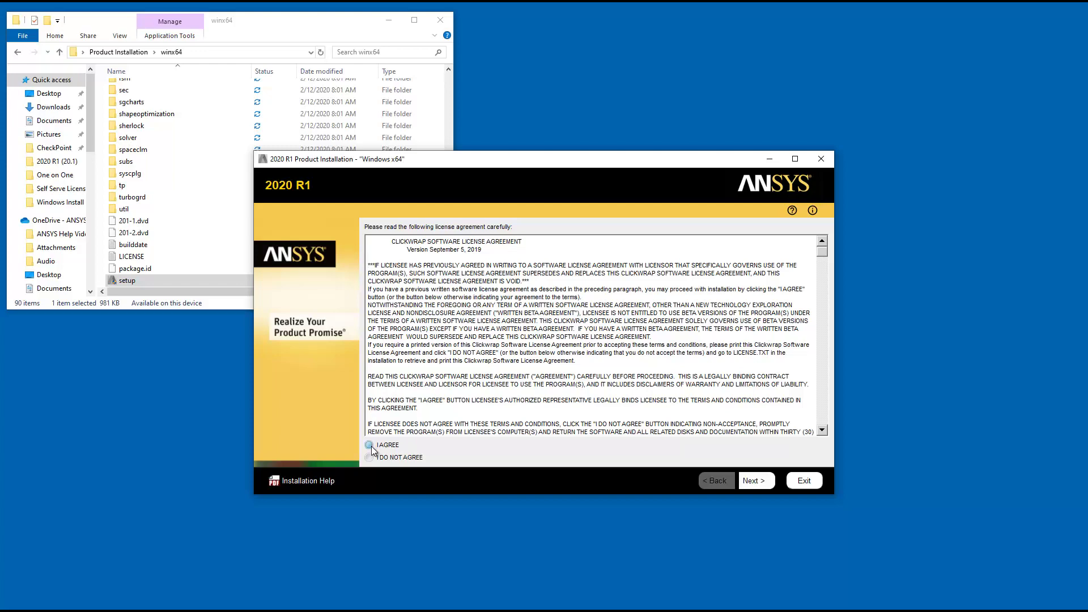
{"action": "left_click", "coordinate": [754, 483]}
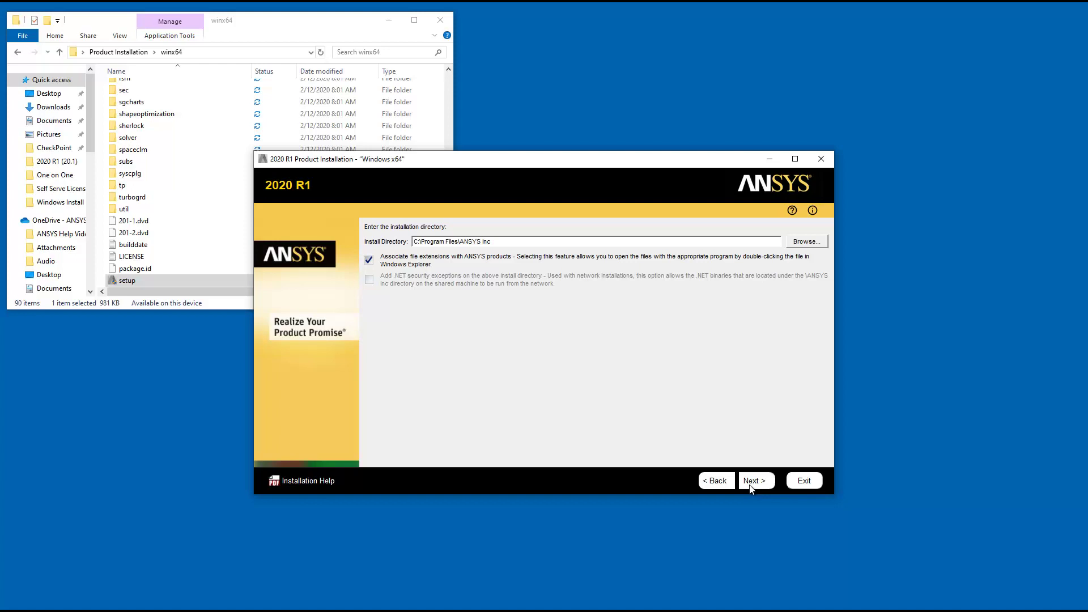
Step: Keep C:\Program Files\ANSYS Inc as install directory and paste the license server hostname
{"action": "left_click", "coordinate": [750, 482]}
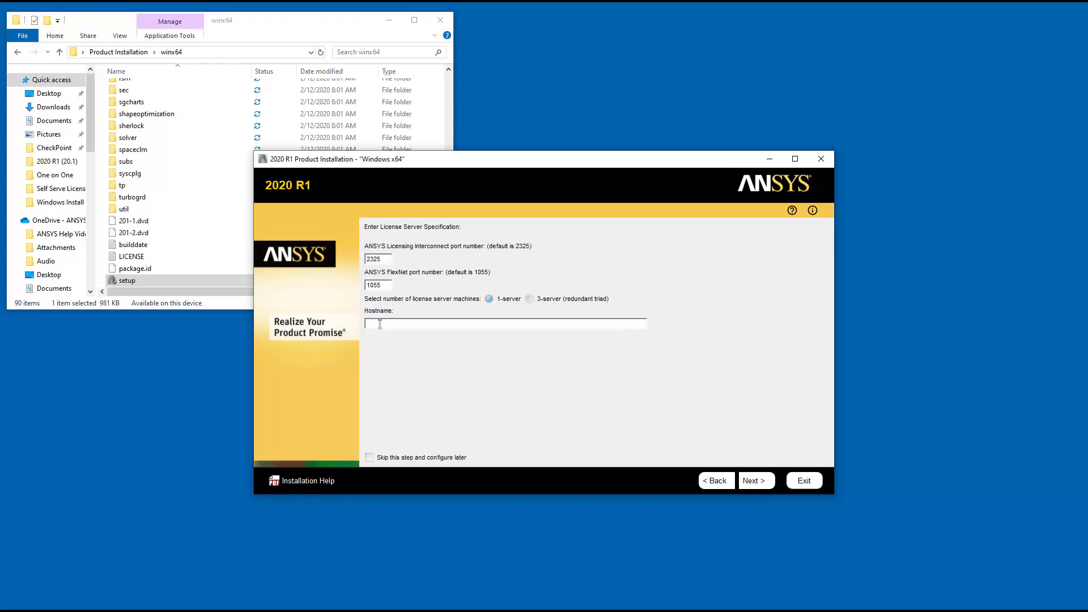
{"action": "key", "text": "ctrl+v"}
Step: Keep ports 2325 and 1055, then select only Fluid Dynamics, Structural Mechanics and ANSYS Geometry Interfaces
{"action": "left_click", "coordinate": [755, 486]}
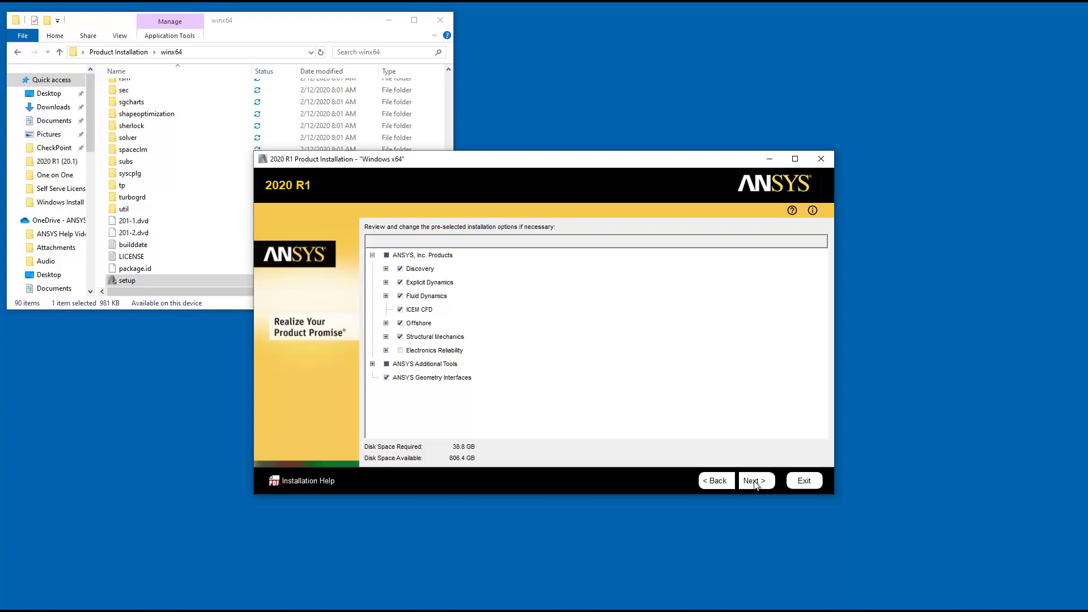
{"action": "left_click", "coordinate": [387, 257]}
{"action": "left_click", "coordinate": [387, 365]}
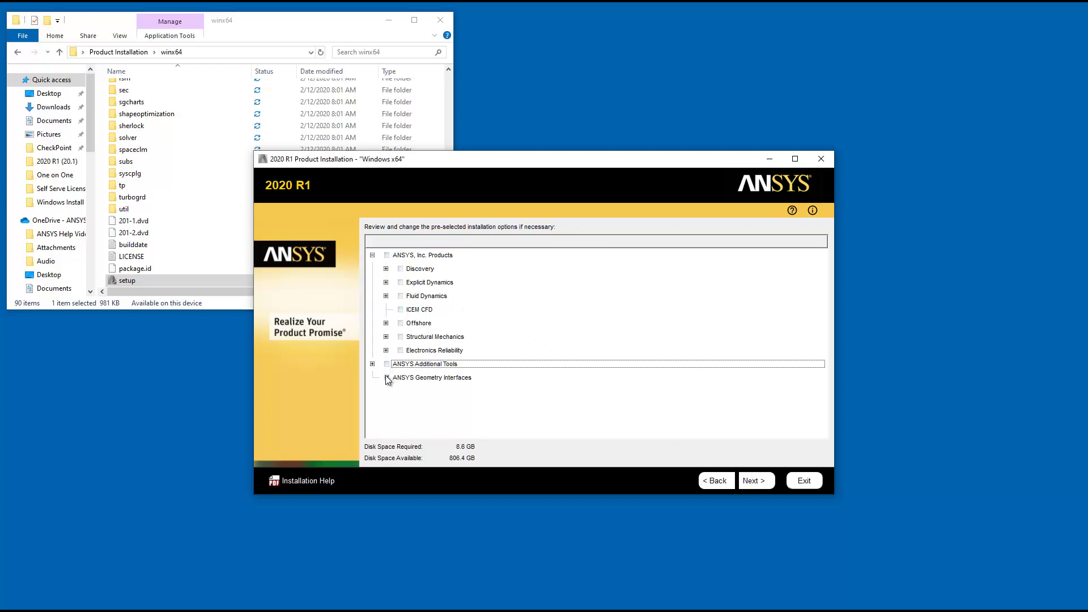
{"action": "left_click", "coordinate": [387, 379]}
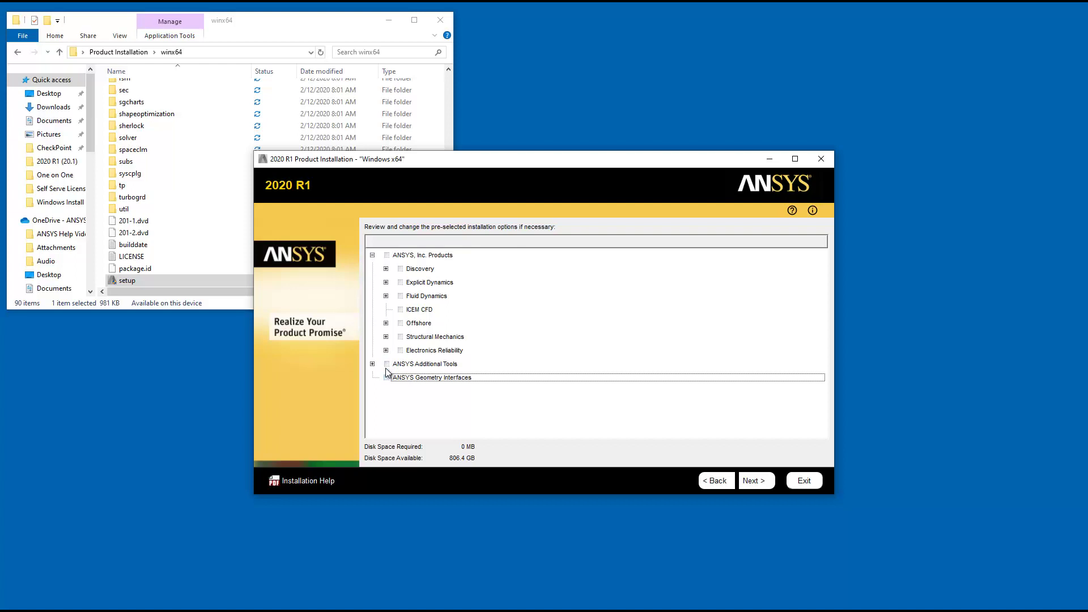
{"action": "left_click", "coordinate": [401, 297]}
{"action": "left_click", "coordinate": [401, 337]}
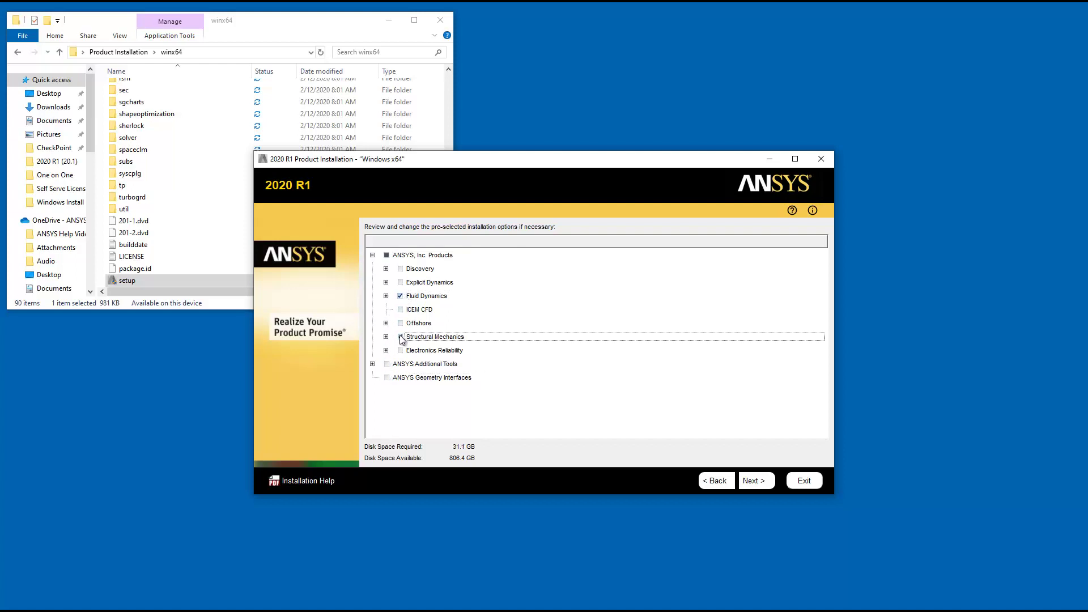
{"action": "left_click", "coordinate": [387, 378]}
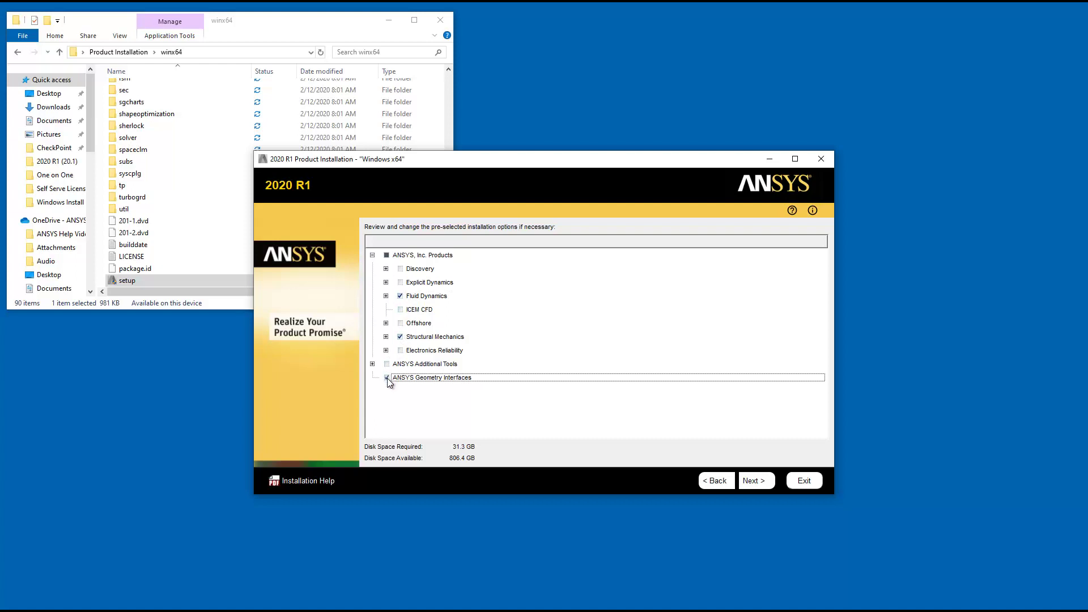
Step: Choose 'Yes, I will manually make my selections' for CAD geometry interface configuration
{"action": "left_click", "coordinate": [753, 482]}
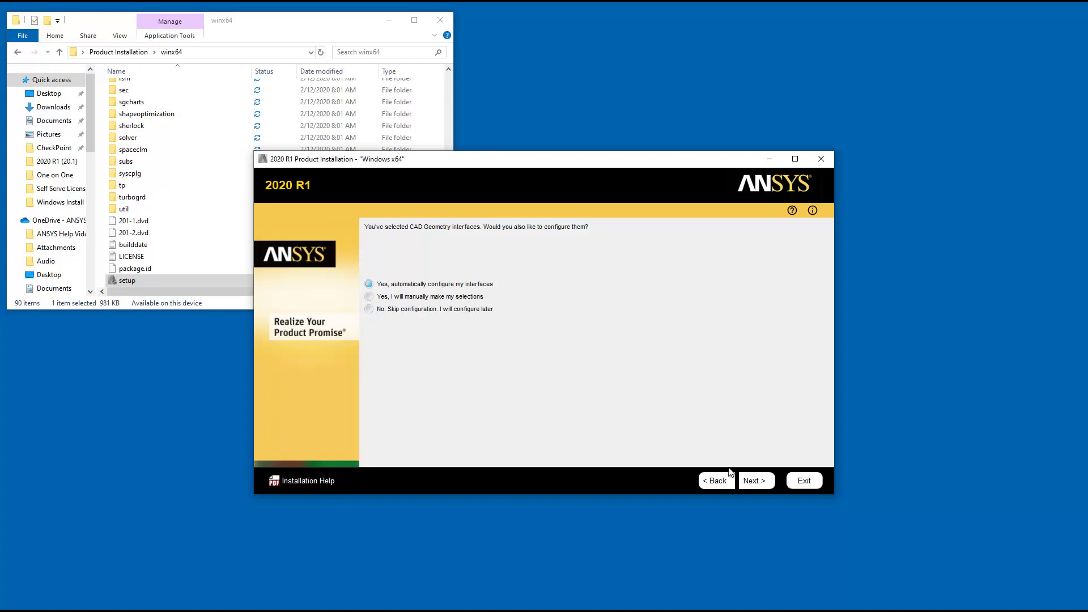
{"action": "left_click", "coordinate": [372, 298]}
Step: Uncheck ACIS, Catia V4/V5/V6, Creo Elements/Direct, Inventor, JTOpen, NX and SOLIDWORKS interfaces
{"action": "left_click", "coordinate": [754, 481]}
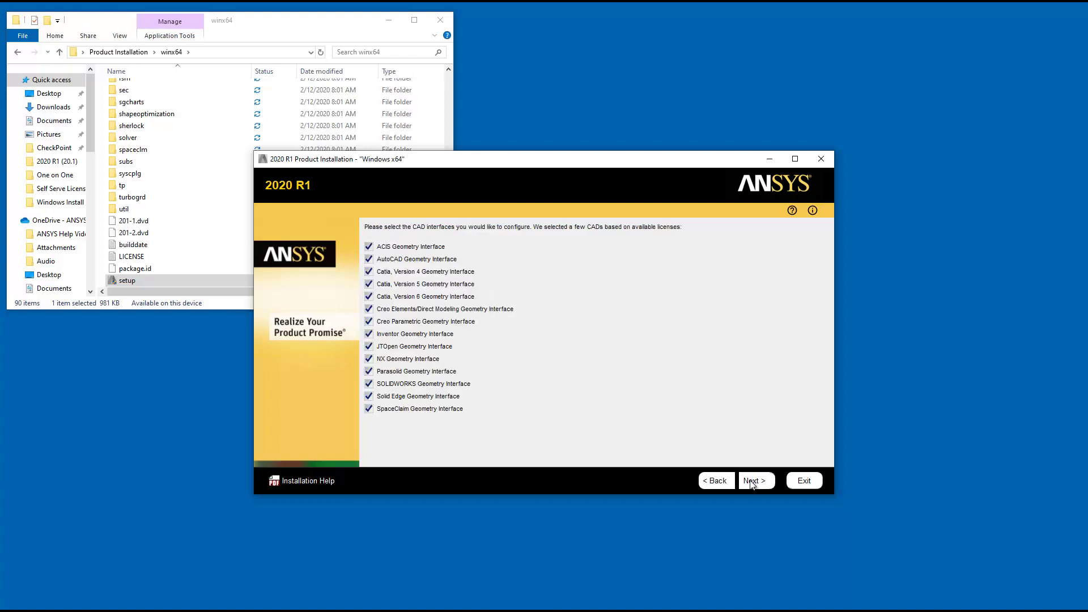
{"action": "left_click", "coordinate": [369, 247]}
{"action": "left_click", "coordinate": [369, 272]}
{"action": "left_click", "coordinate": [369, 285]}
{"action": "left_click", "coordinate": [370, 297]}
{"action": "left_click", "coordinate": [369, 309]}
{"action": "left_click", "coordinate": [369, 335]}
{"action": "left_click", "coordinate": [369, 347]}
{"action": "left_click", "coordinate": [369, 359]}
{"action": "left_click", "coordinate": [369, 384]}
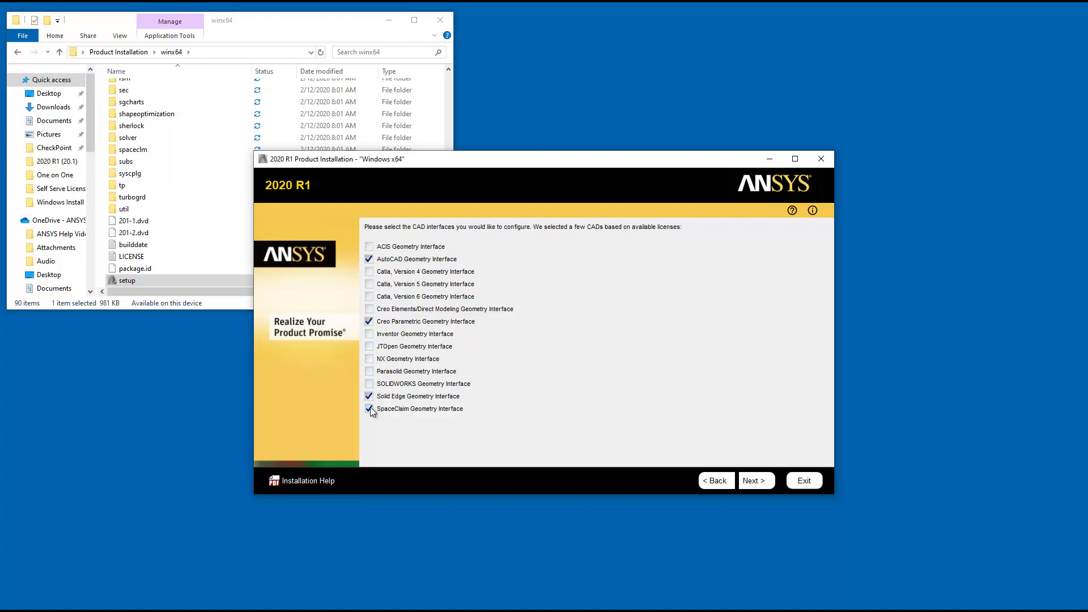
Step: Proceed to the configuration-type page for AutoCAD, Creo Parametric and Solid Edge interfaces
{"action": "left_click", "coordinate": [748, 487]}
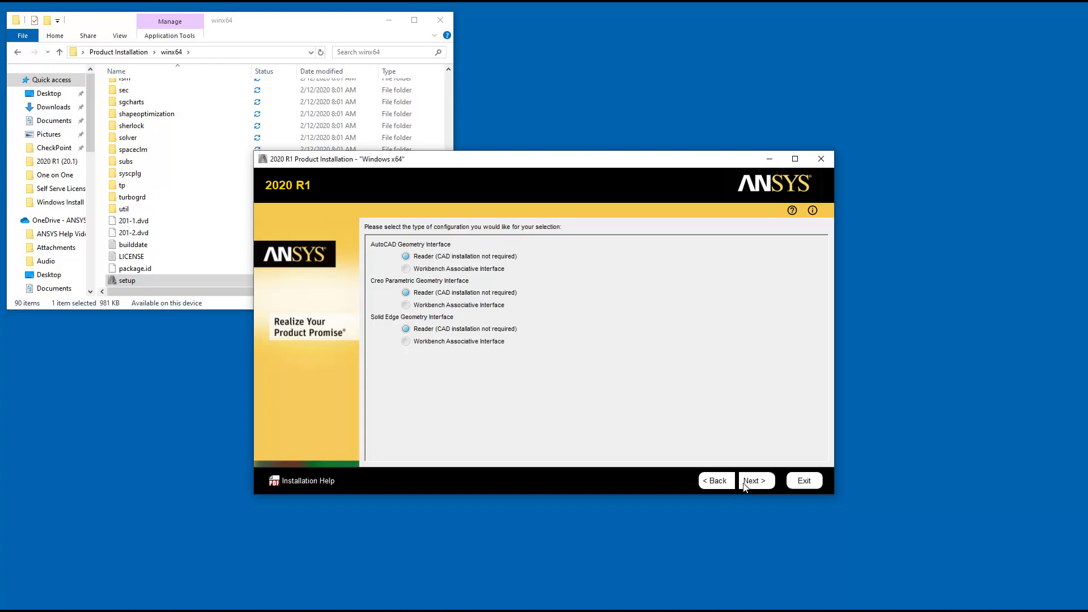
Step: Keep Reader (CAD installation not required) for all three interfaces and start the installation after review
{"action": "left_click", "coordinate": [745, 487]}
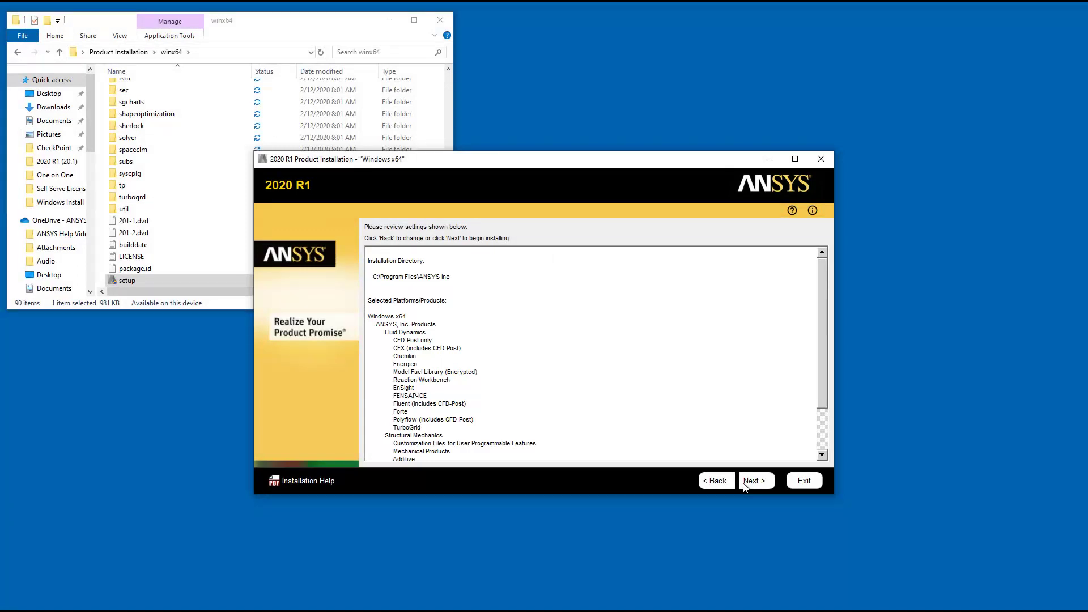
{"action": "left_click", "coordinate": [744, 483]}
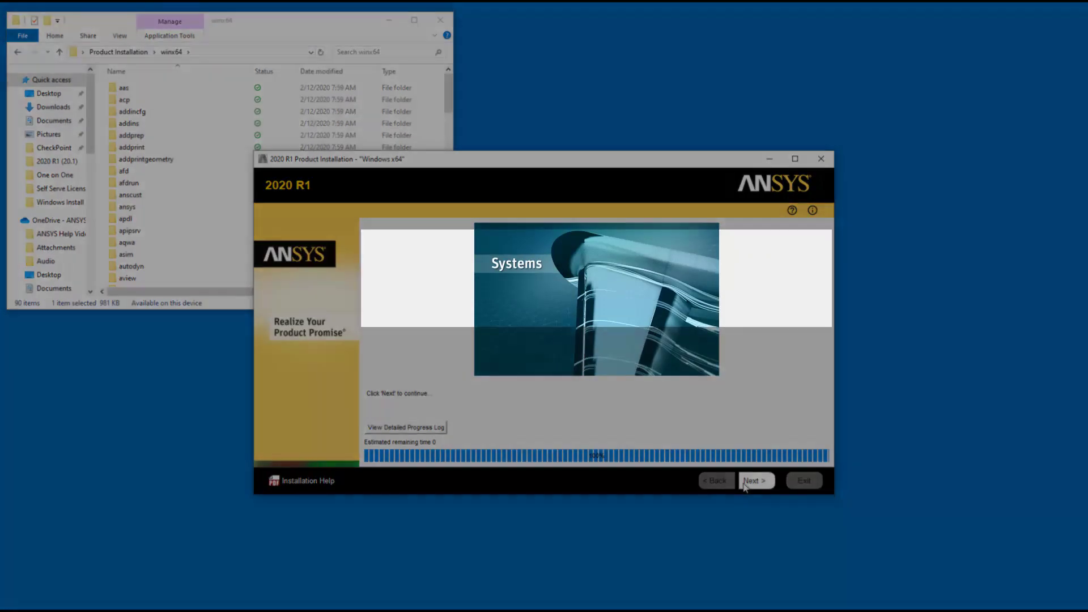
Step: Continue past the completed install, disable Launch survey upon exiting, and exit the installer
{"action": "left_click", "coordinate": [744, 483]}
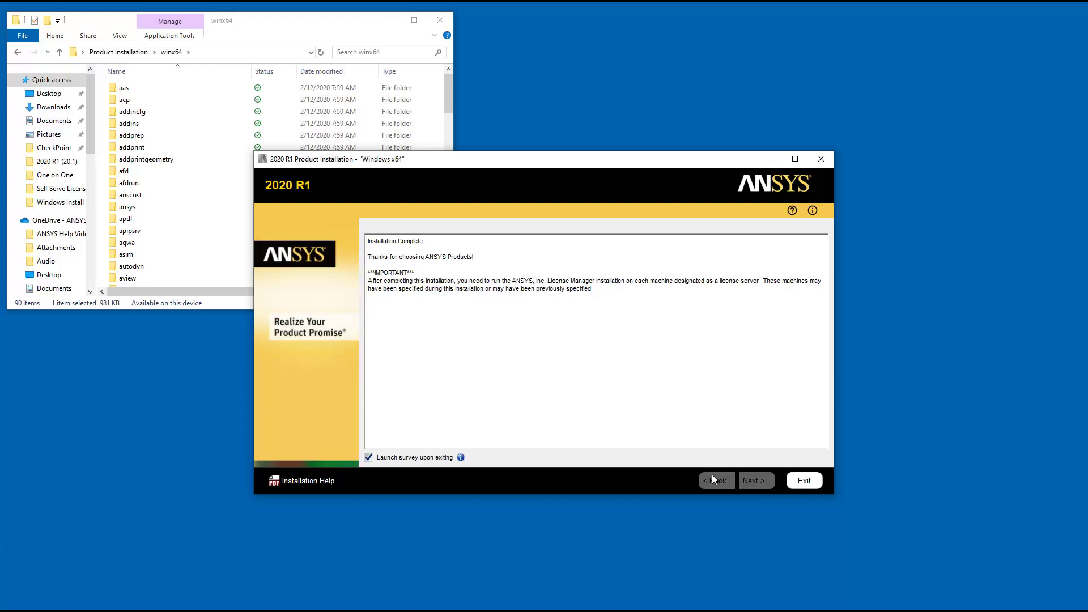
{"action": "left_click", "coordinate": [371, 459]}
{"action": "left_click", "coordinate": [805, 481]}
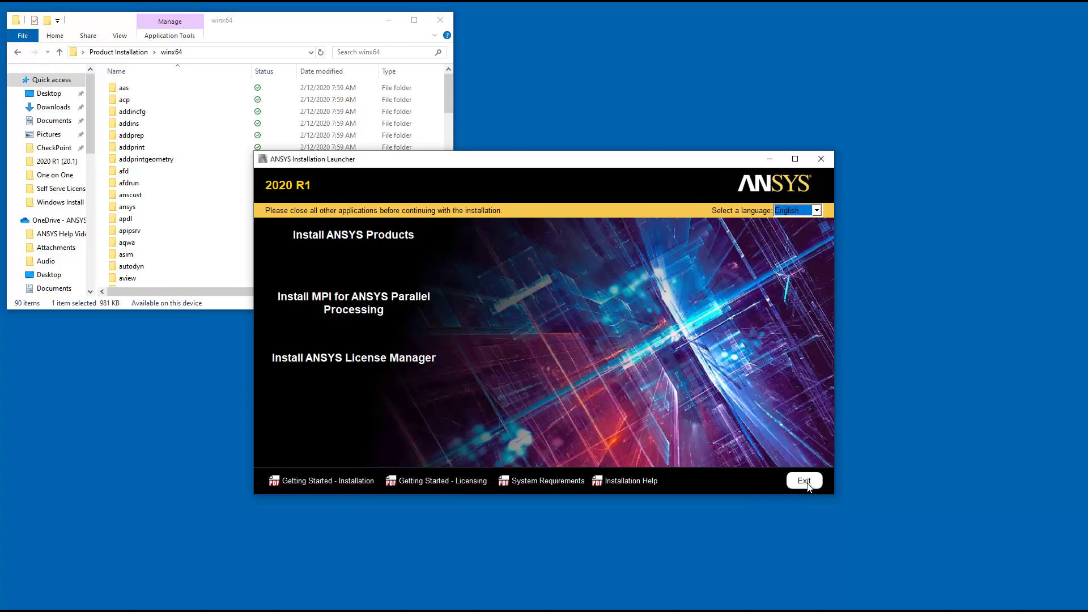